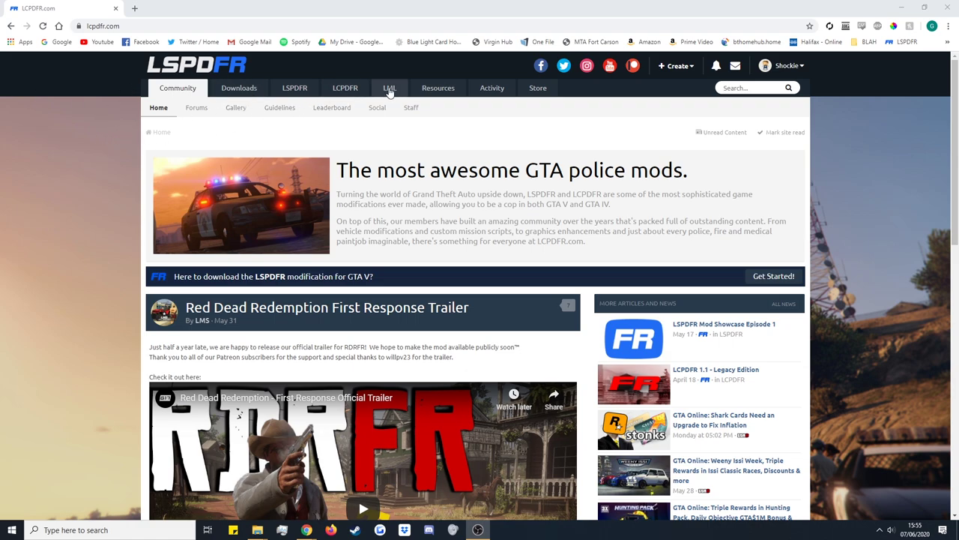
- Go to the Lenny's Mod Loader Public Beta page on LCPDFR.com
mouse_move(390, 91)
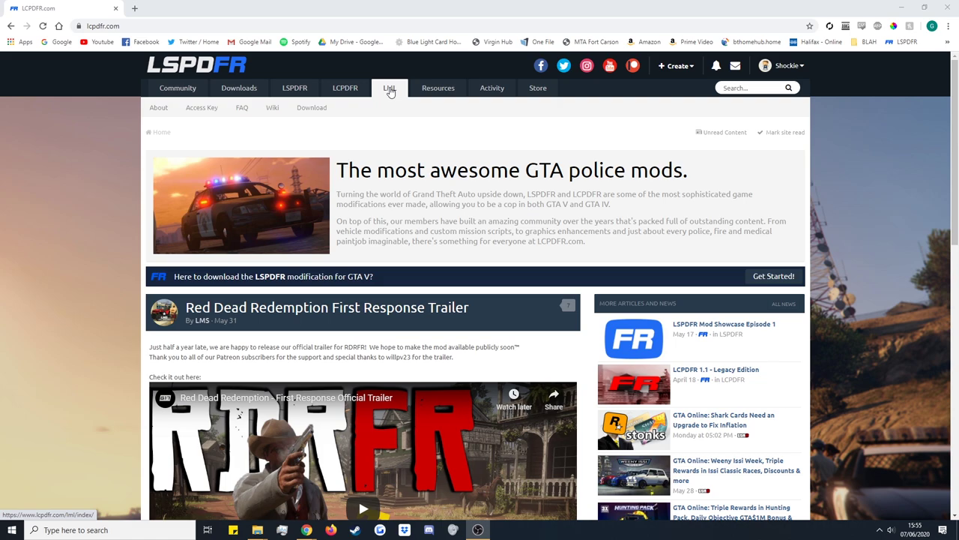
click(389, 91)
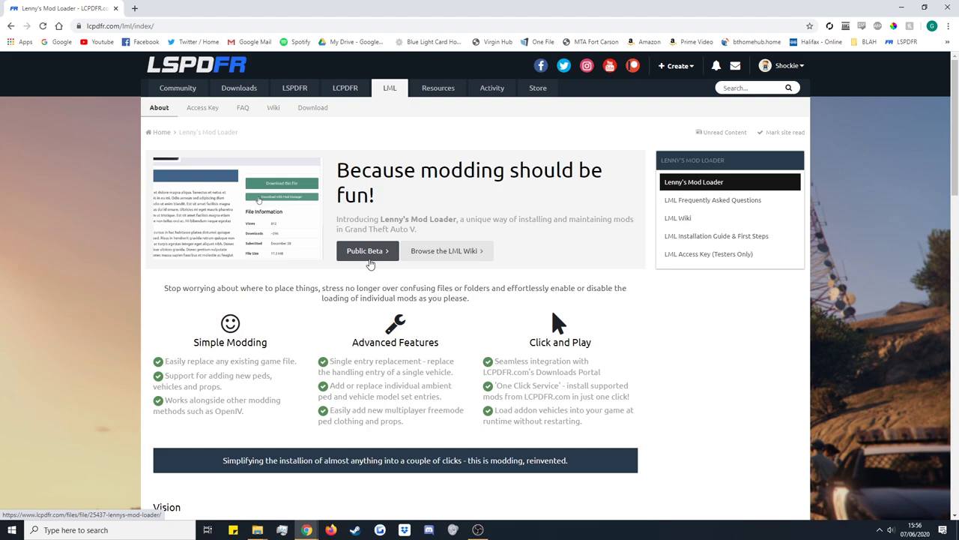
click(370, 263)
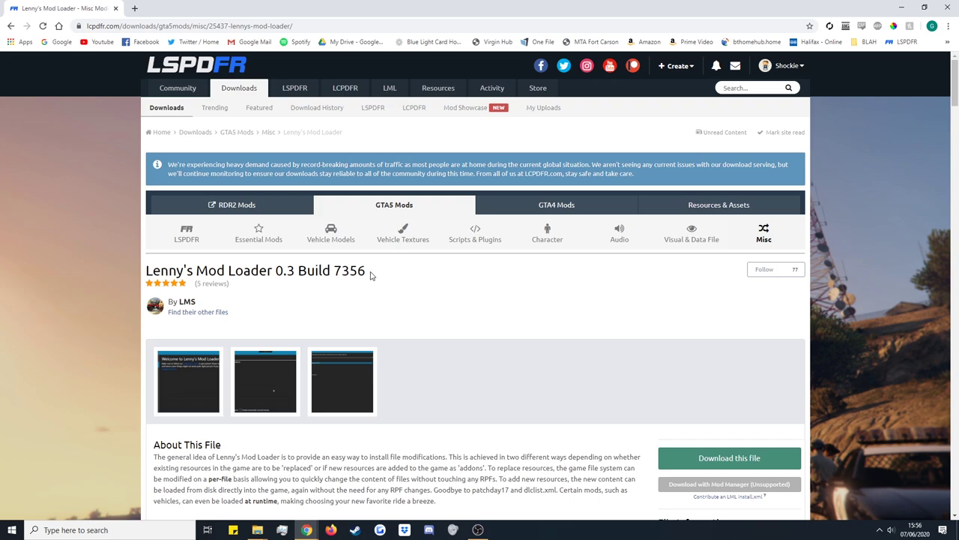
- Download lml_beta_03.zip and open the archive from Chrome's download bar
scroll(370, 264, down, 3)
click(725, 210)
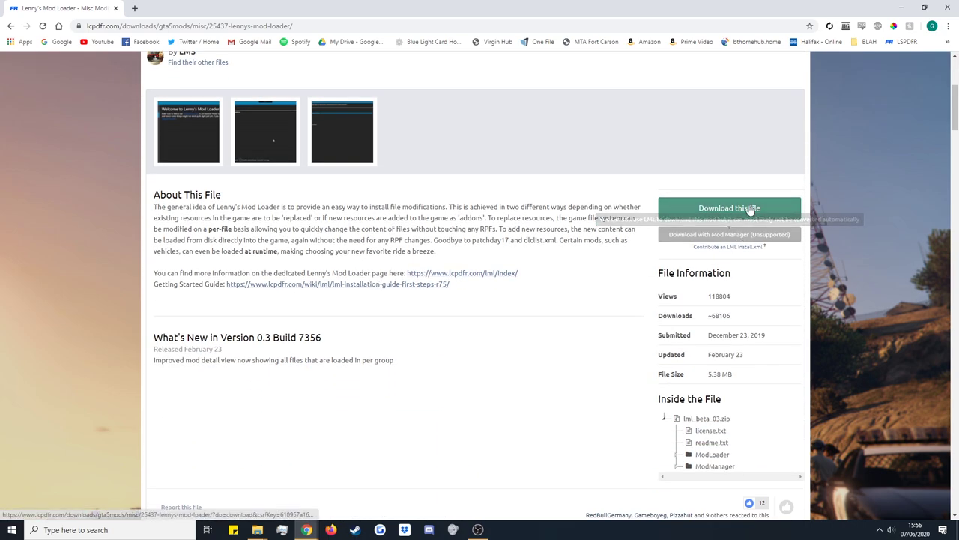
click(677, 212)
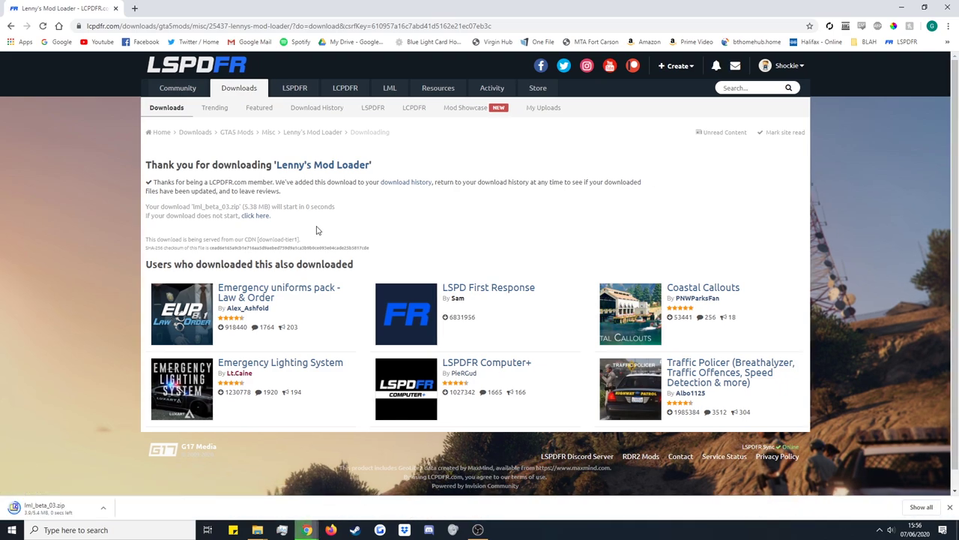
click(73, 514)
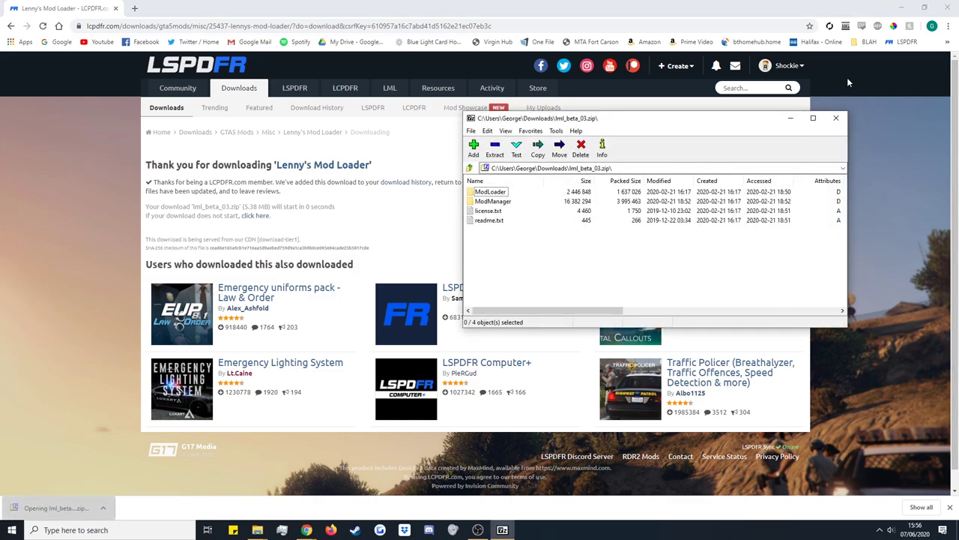
- Minimize both Chrome windows and move the 7-Zip window to the upper right
click(903, 9)
click(903, 9)
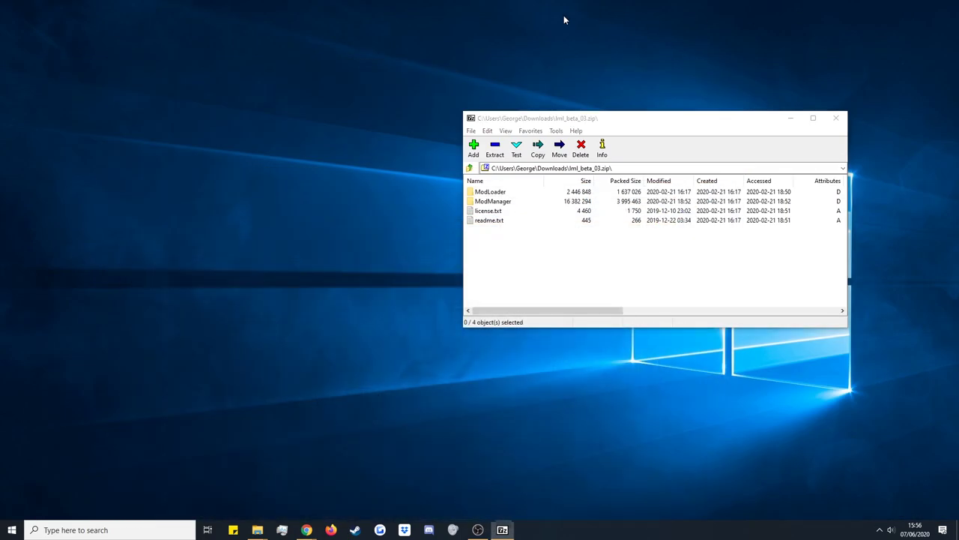
drag(600, 120, 664, 47)
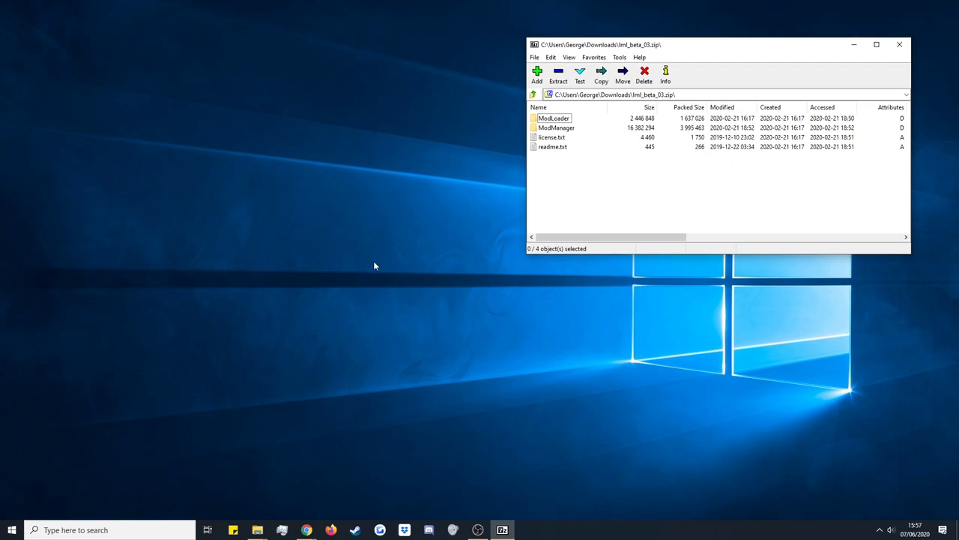
- Open the GTAV folder in the Epic Games Explorer window
mouse_move(259, 529)
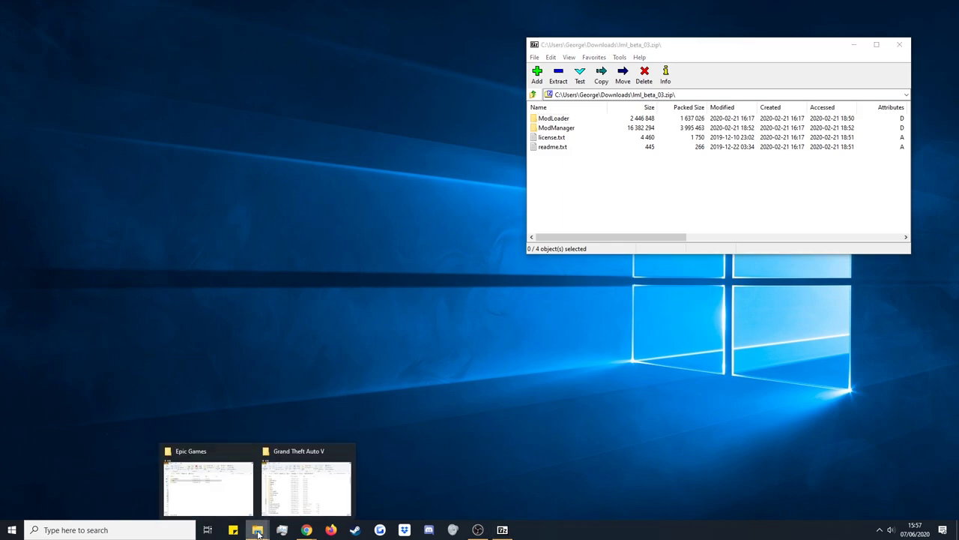
click(236, 488)
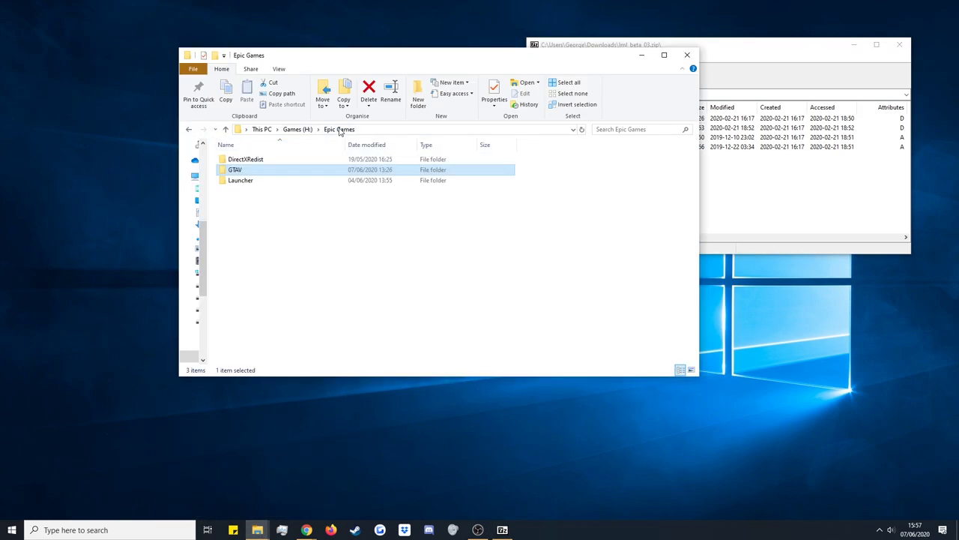
double_click(243, 171)
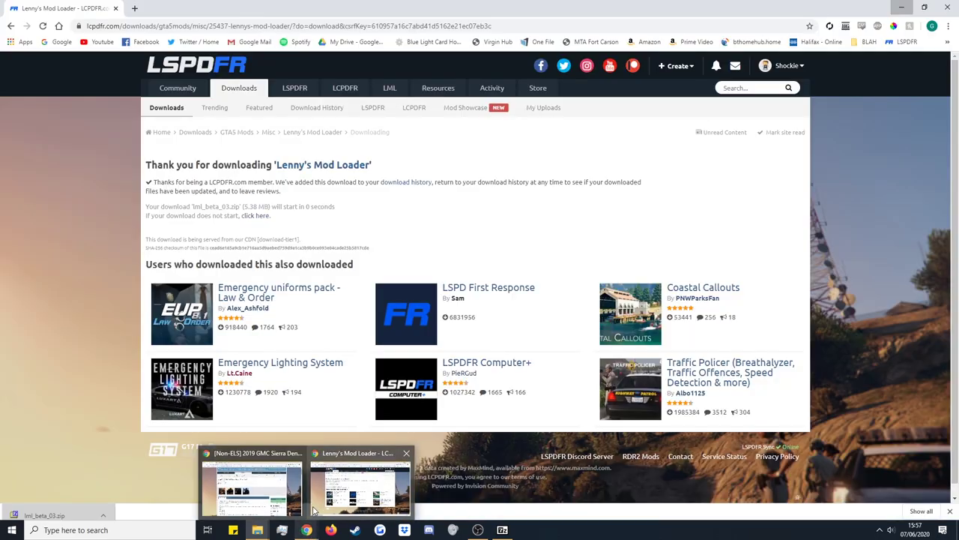
- Check the lml folder in the Steam Grand Theft Auto V window, then close that window
mouse_move(257, 531)
click(324, 486)
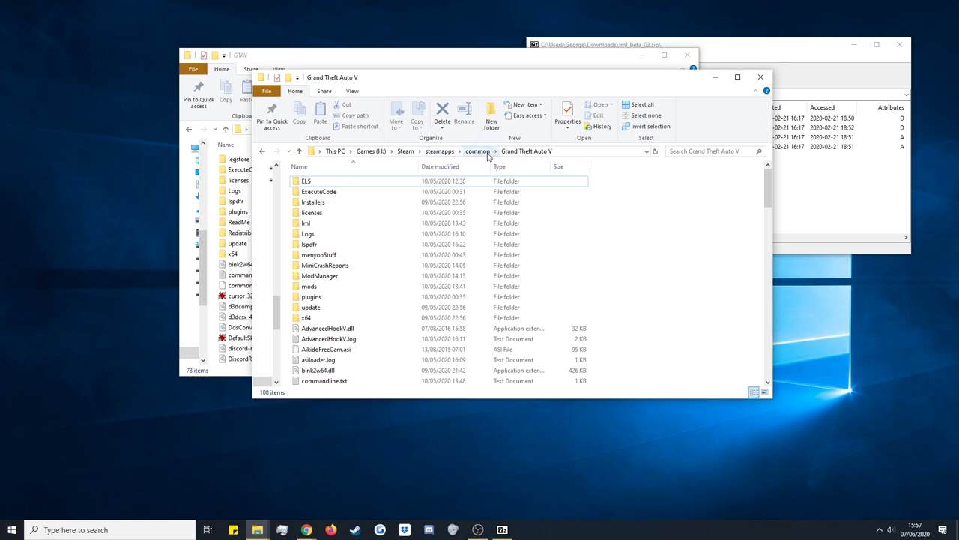
drag(419, 78, 569, 51)
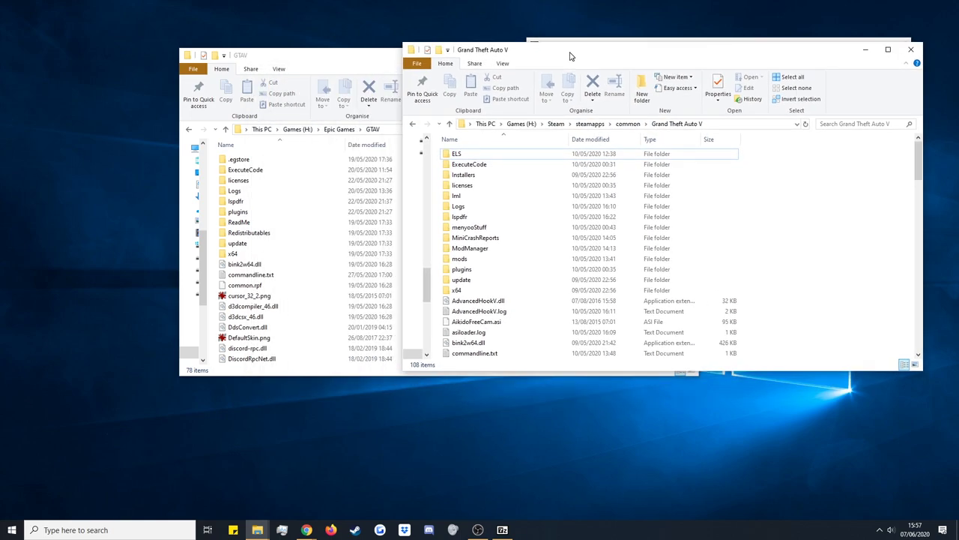
click(474, 197)
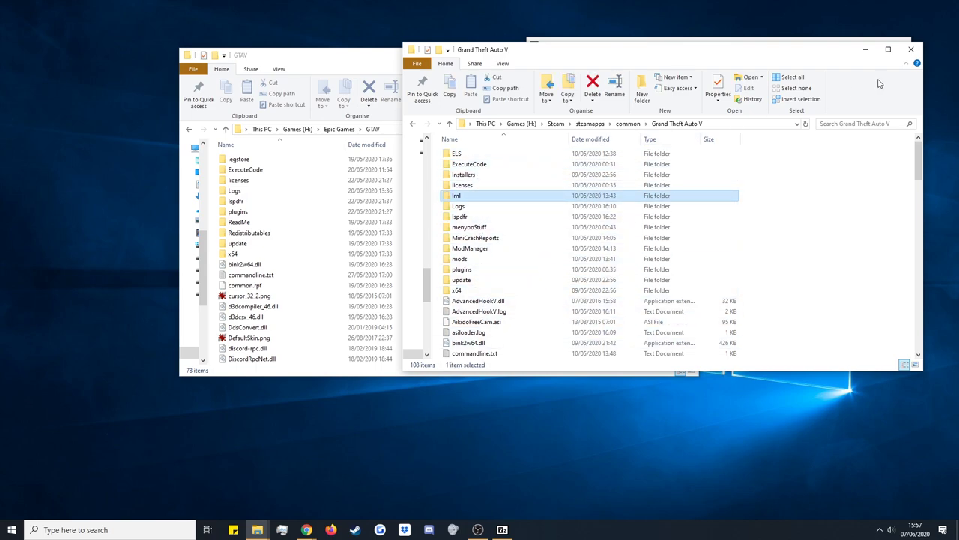
click(911, 50)
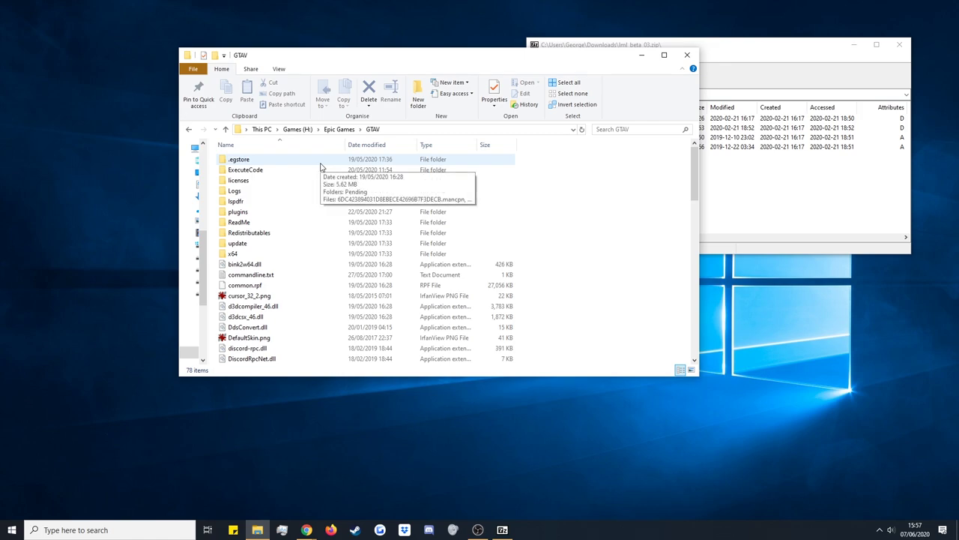
- Arrange the GTAV folder window on the left beside the 7-Zip archive window
scroll(300, 248, down, 10)
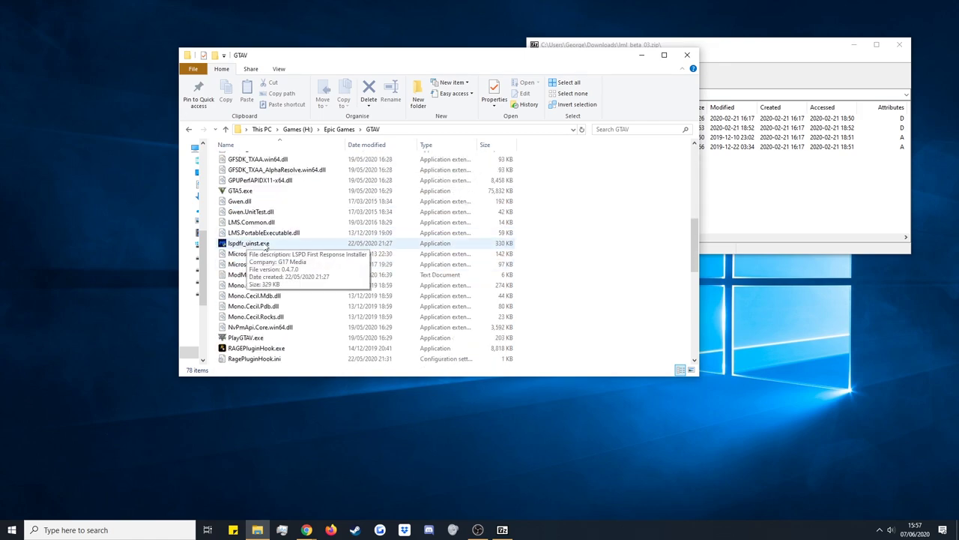
scroll(273, 242, up, 10)
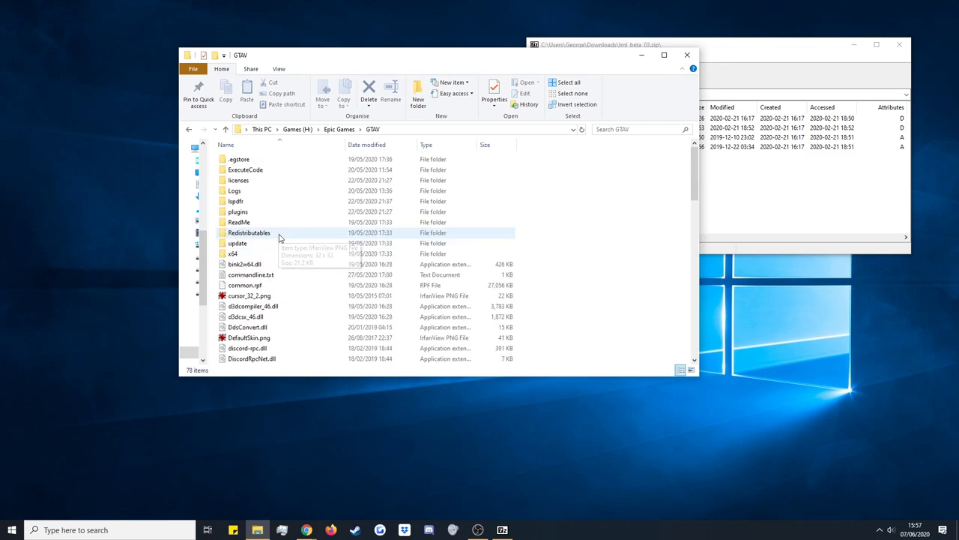
drag(528, 60, 428, 53)
drag(641, 50, 665, 160)
- Open the ModLoader folder inside lml_beta_03.zip
click(585, 229)
click(587, 238)
click(588, 228)
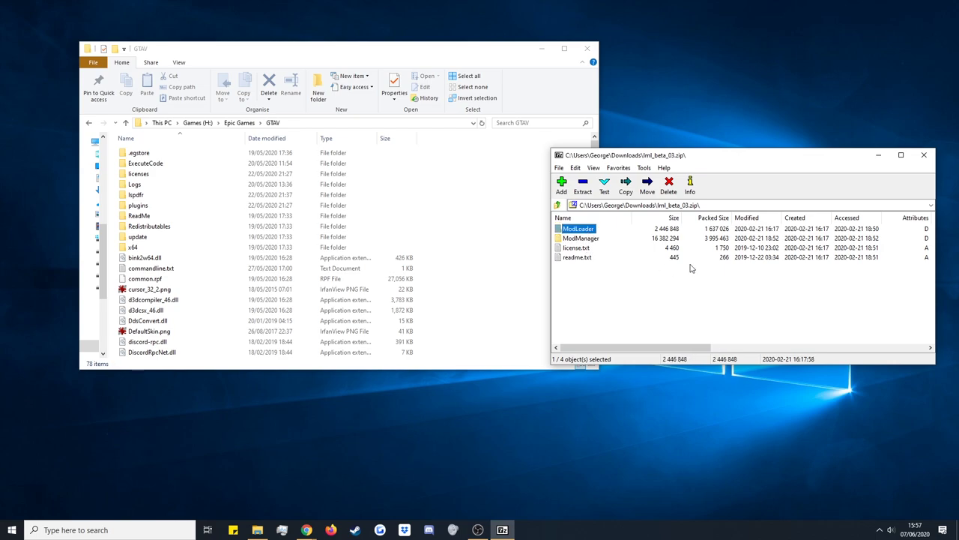
double_click(589, 231)
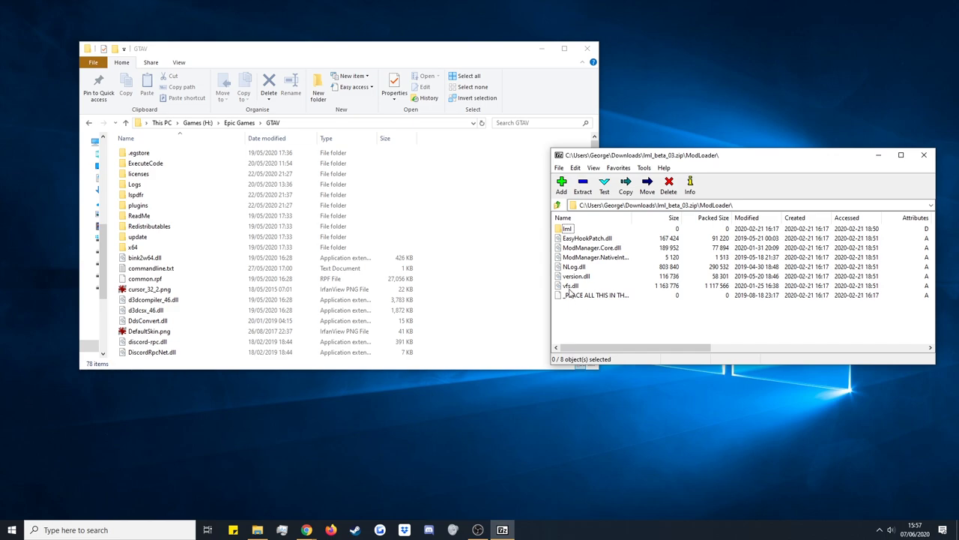
- Copy the lml folder and six DLLs, through vfs.dll, into the GTAV folder
click(570, 231)
click(573, 287)
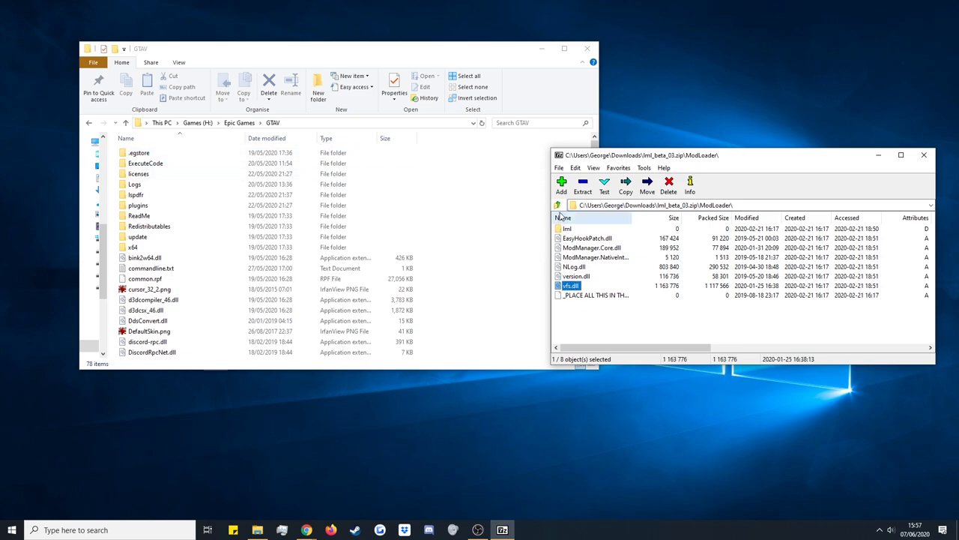
shift+click(568, 228)
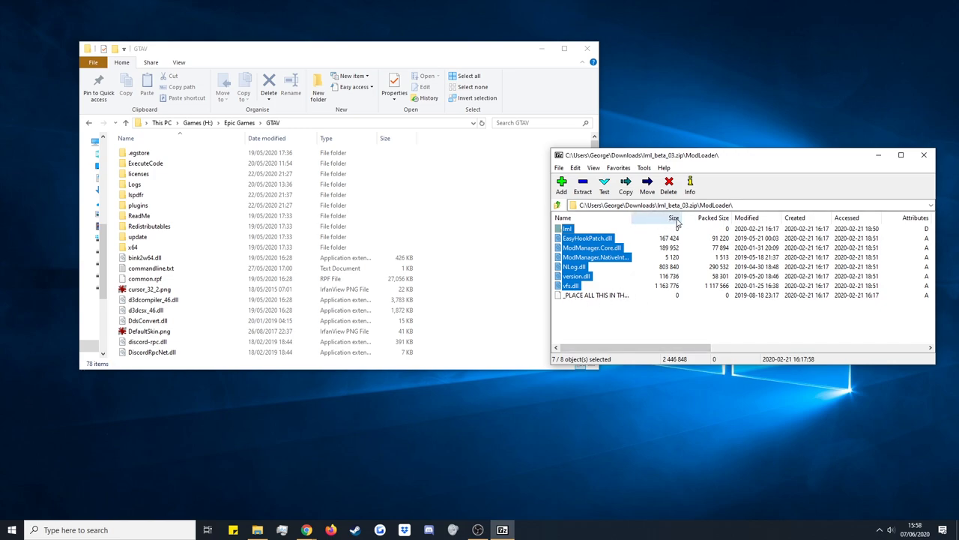
drag(635, 222, 687, 222)
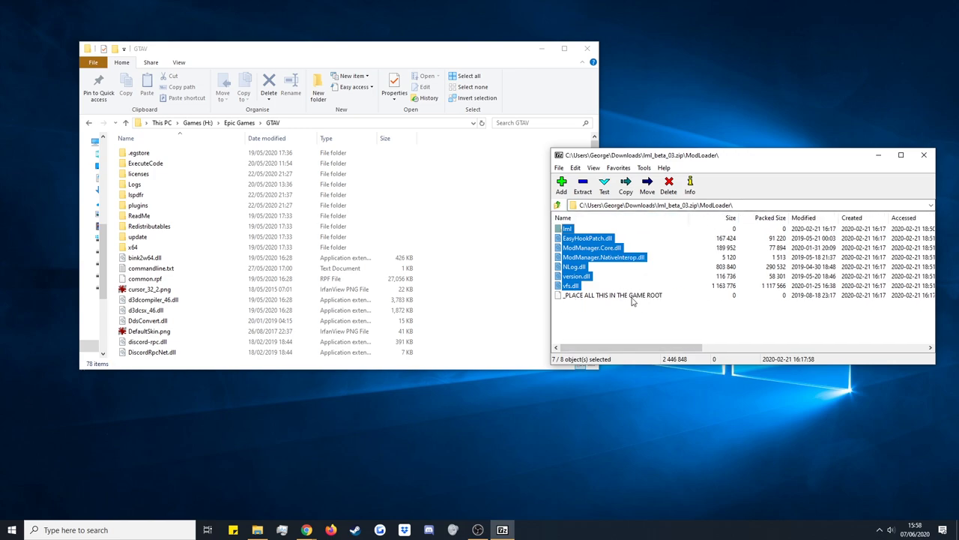
drag(586, 255, 520, 268)
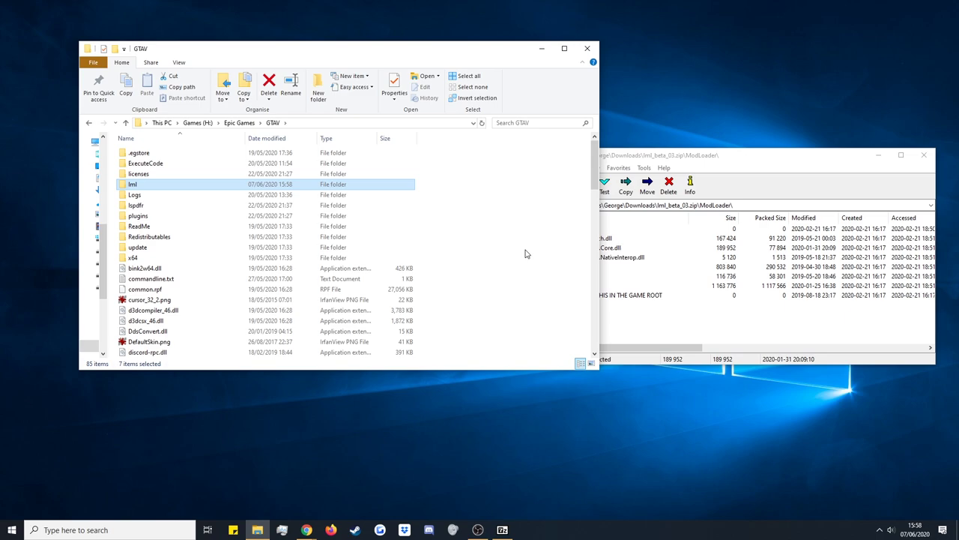
click(652, 156)
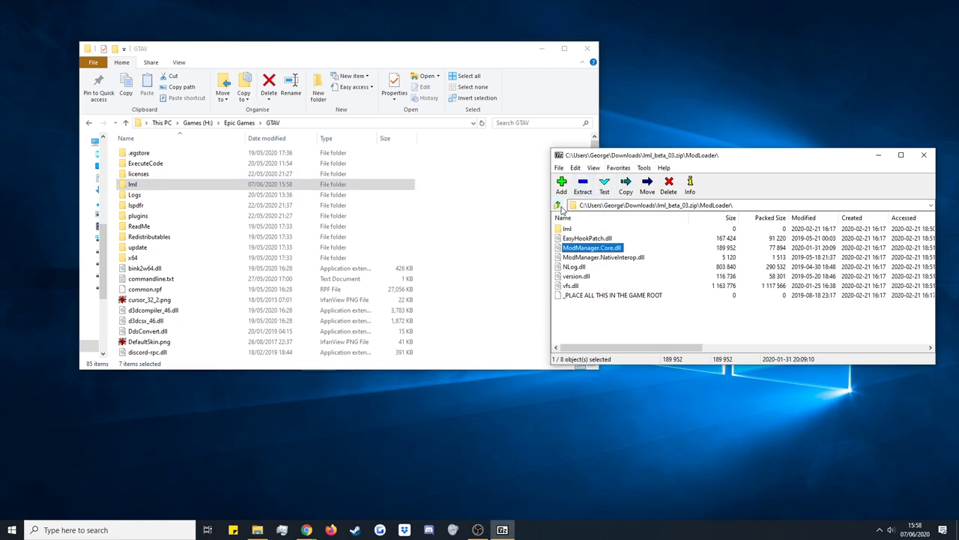
- Return to the zip root and drag the ModManager folder into GTAV
click(559, 206)
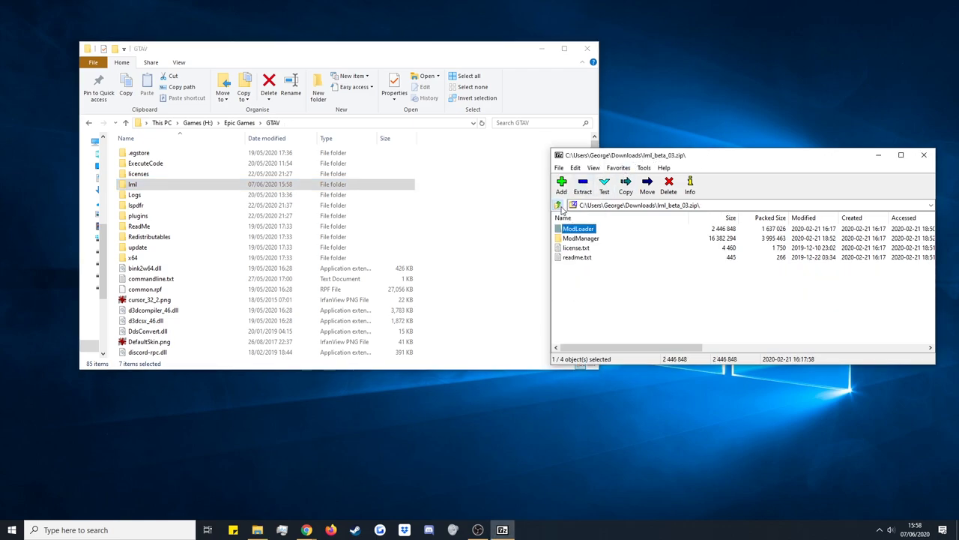
double_click(583, 239)
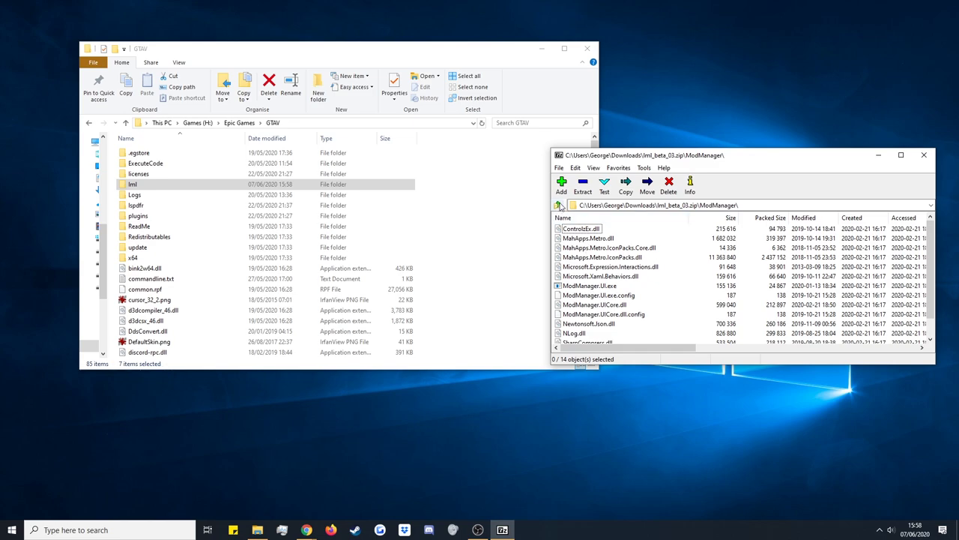
click(558, 205)
drag(588, 243, 602, 232)
drag(718, 90, 516, 223)
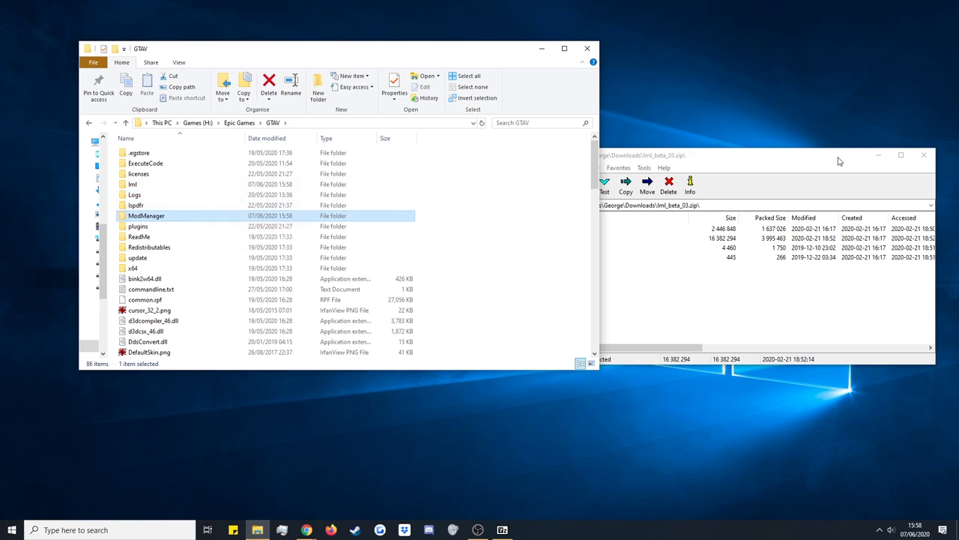
- Close 7-Zip and run ModManager.UI.exe from GTAV's ModManager folder
click(924, 157)
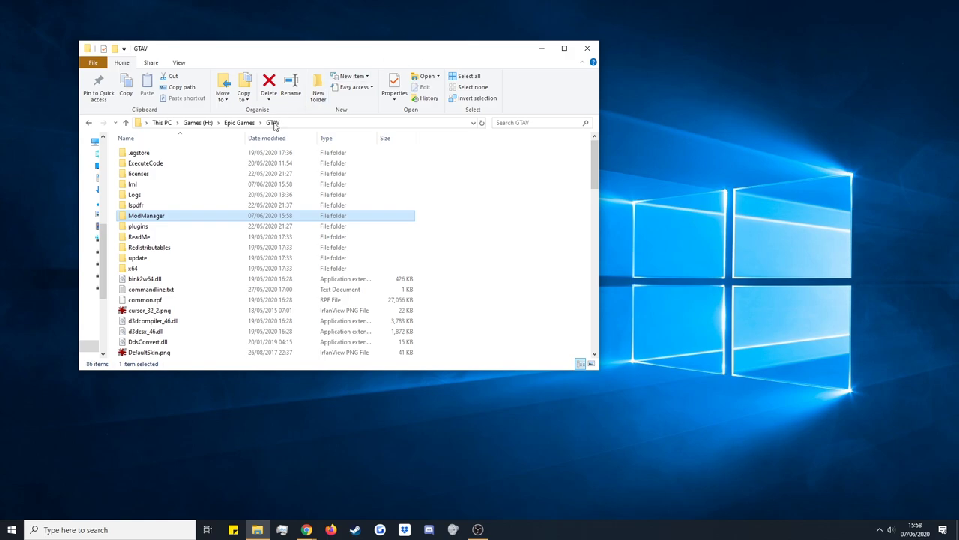
double_click(167, 218)
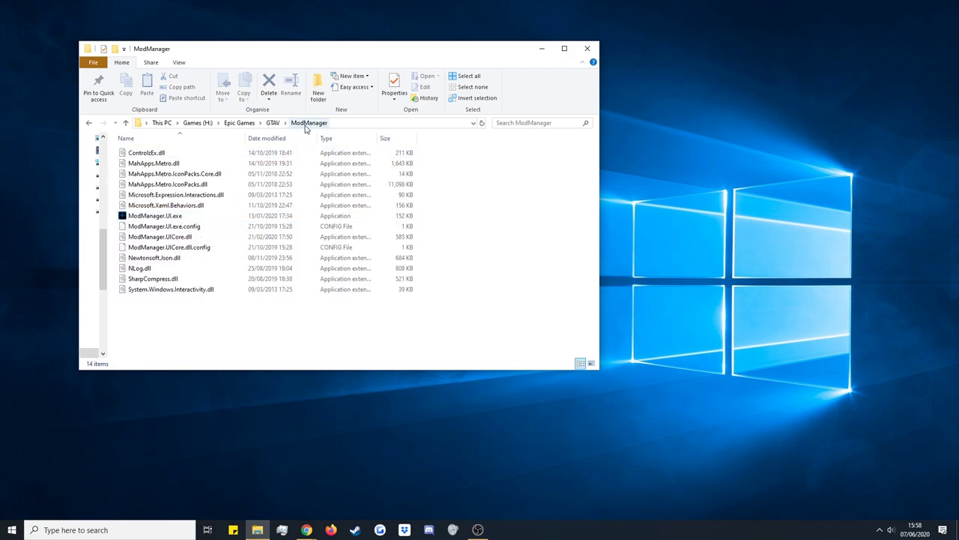
click(173, 218)
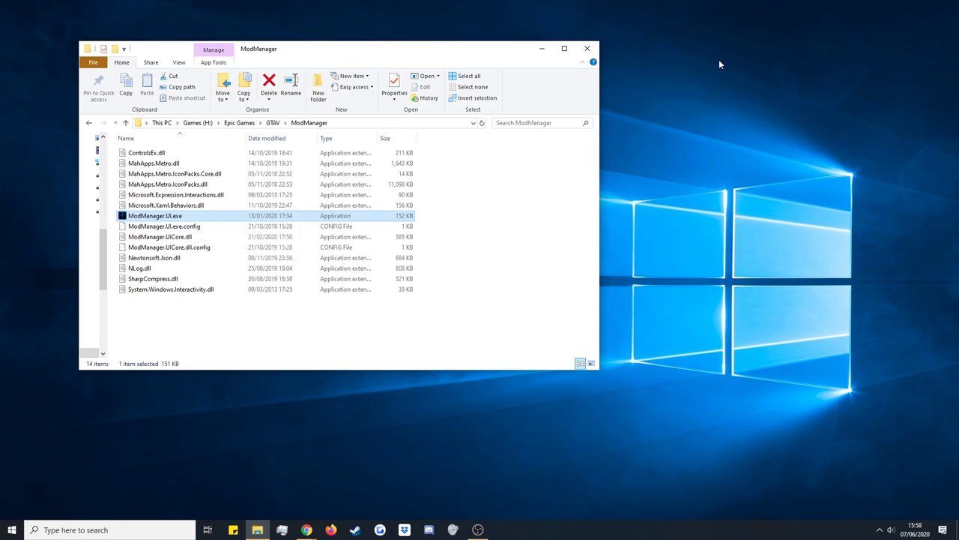
double_click(192, 217)
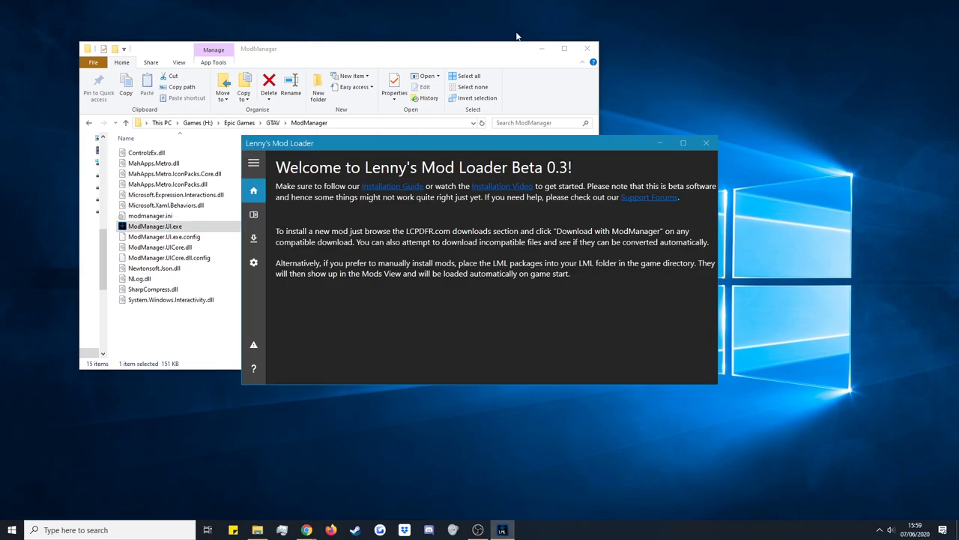
- Enlarge the Mod Loader window and show the Mods page with its seven enabled mods
click(542, 48)
drag(718, 388, 900, 395)
drag(634, 135, 550, 43)
drag(816, 304, 837, 398)
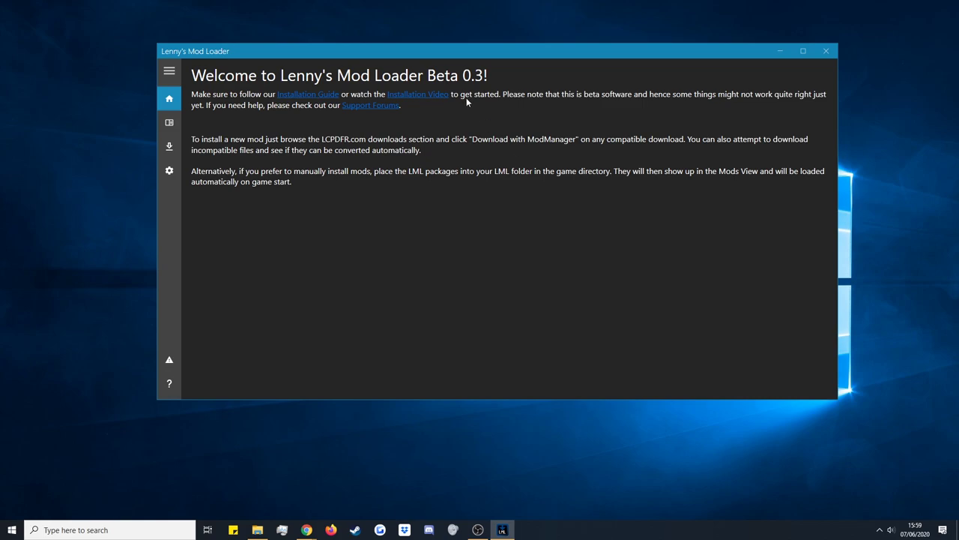
click(169, 73)
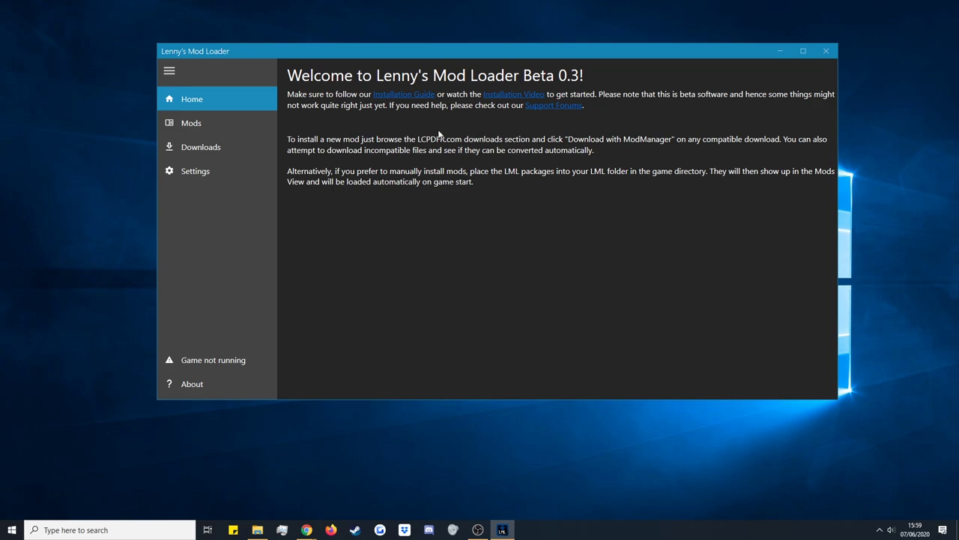
click(214, 132)
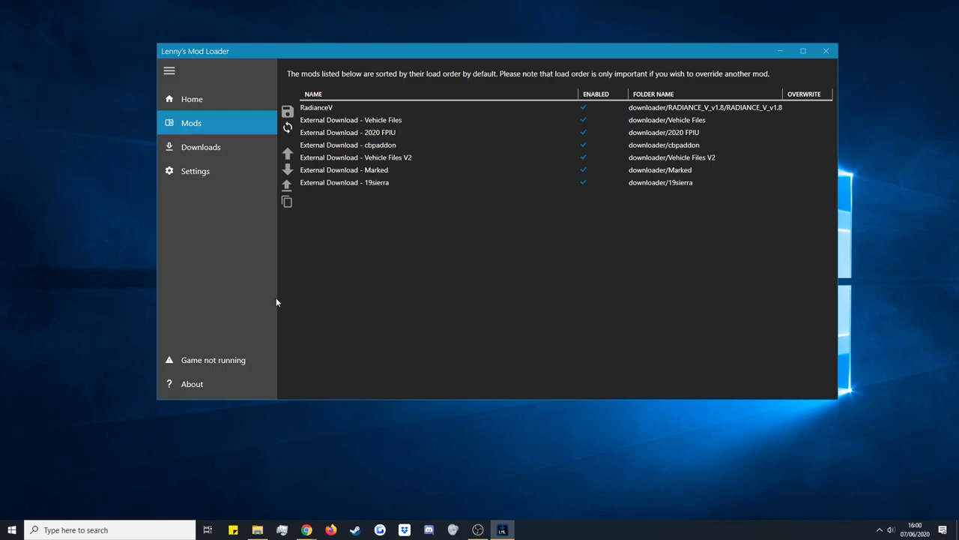
- Open the Settings page, showing the Steam Grand Theft Auto V game folder
click(220, 172)
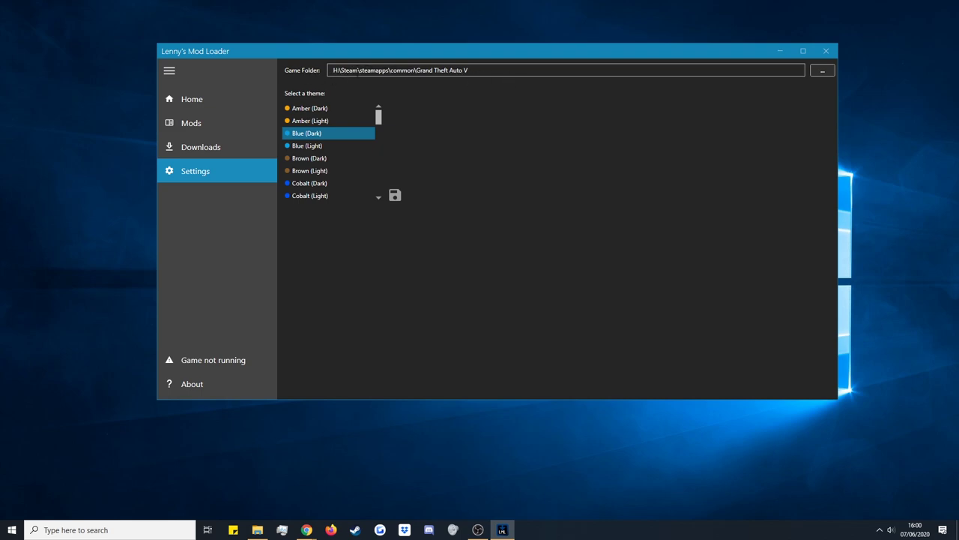
- Browse to H:\Epic Games and select GTAV as the game folder
click(822, 70)
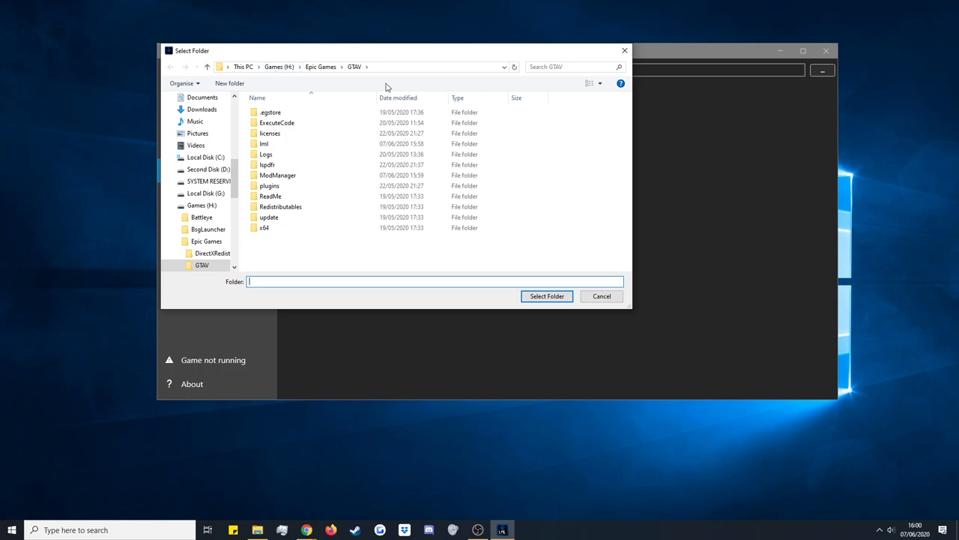
click(320, 67)
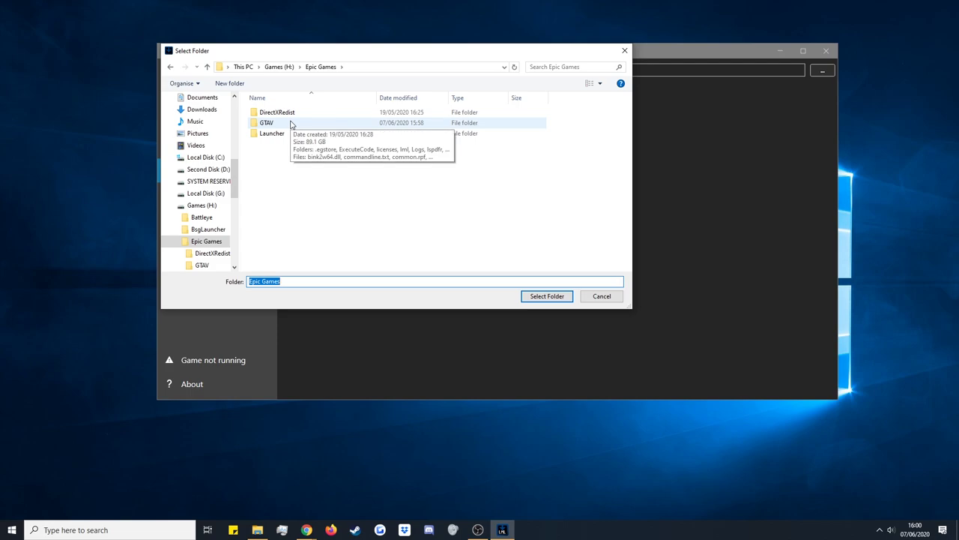
double_click(292, 123)
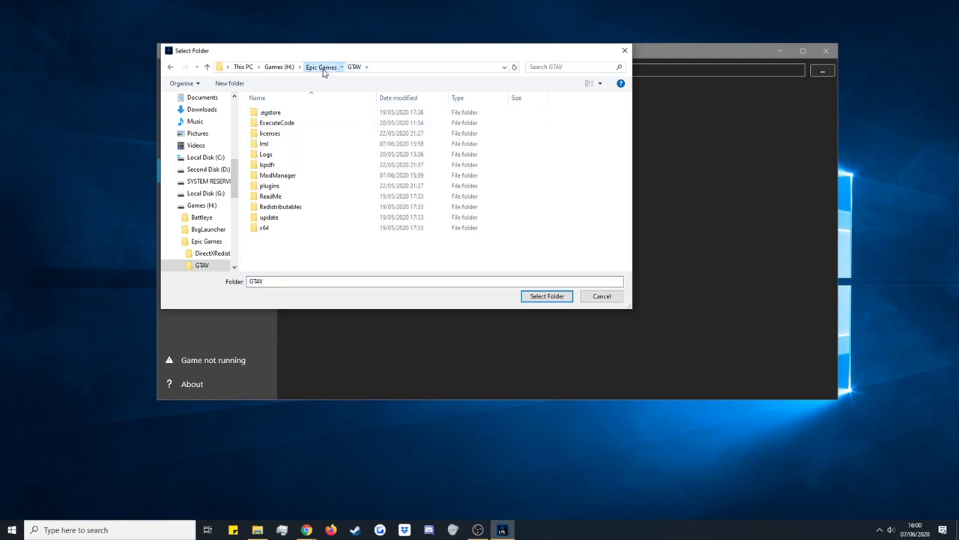
click(322, 68)
click(272, 123)
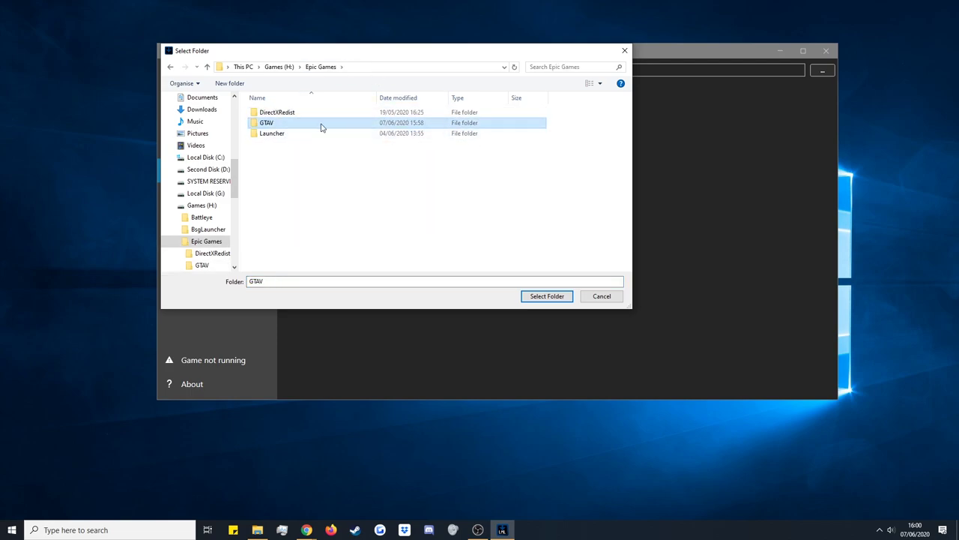
double_click(430, 123)
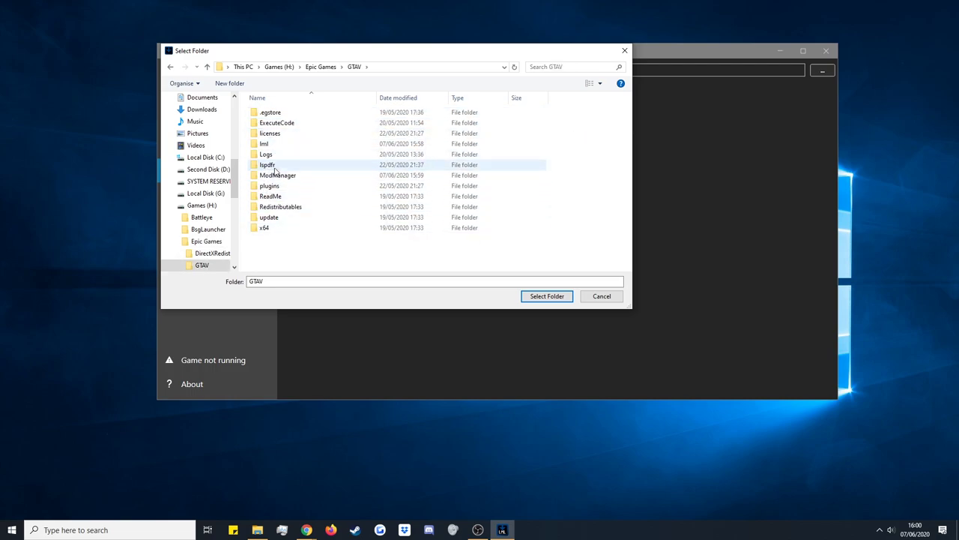
click(322, 67)
click(270, 124)
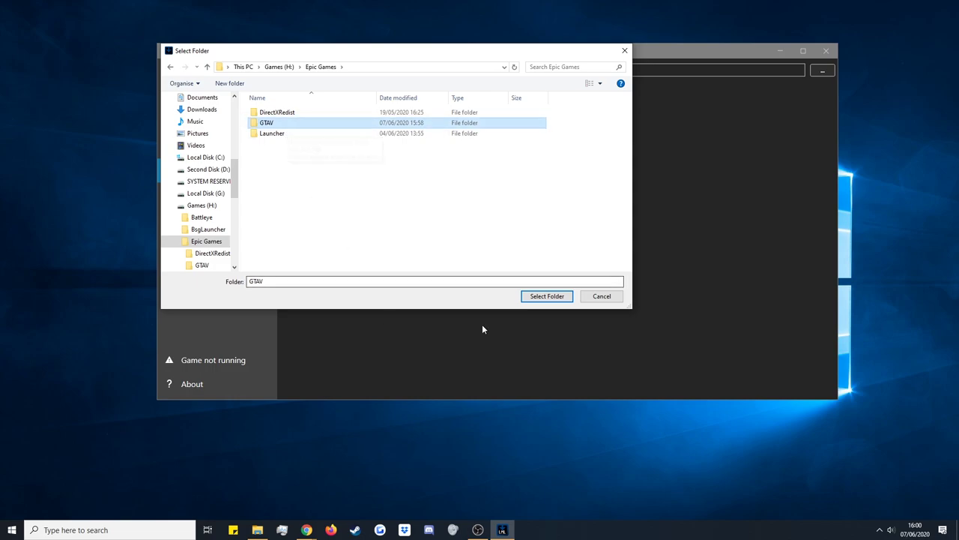
click(532, 297)
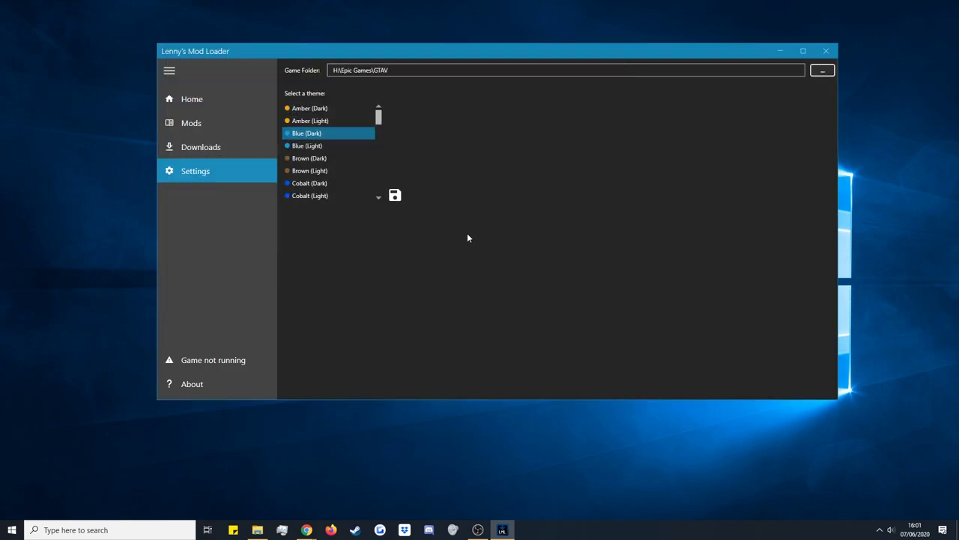
- Save the H:\Epic Games\GTAV game folder and view the now-empty Mods list
click(398, 201)
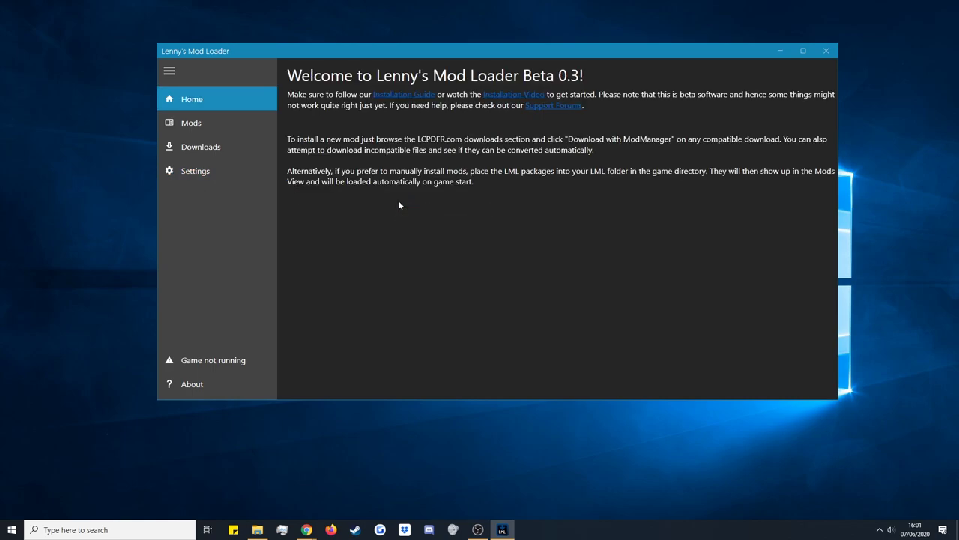
click(240, 124)
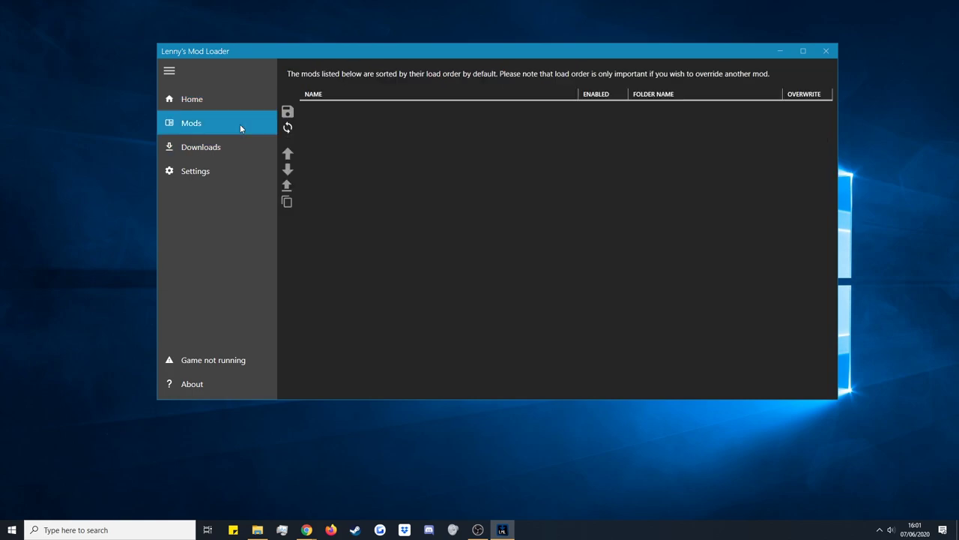